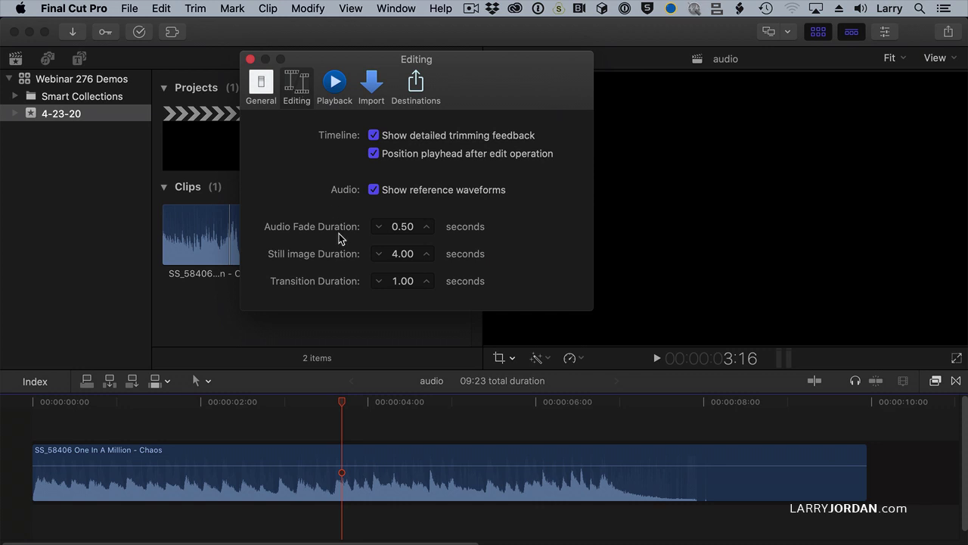
- Enter 1.00 seconds as the Audio Fade Duration in Editing preferences
click(409, 233)
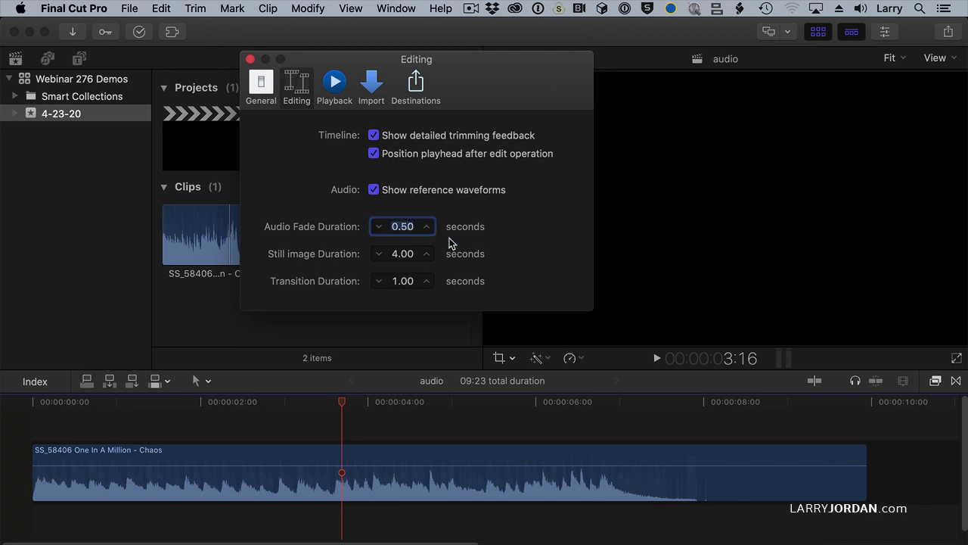
text(1.00)
- Open the Command Editor filtered to 'fade', select Apply Audio Fades, and show Option shortcuts
click(250, 59)
click(82, 14)
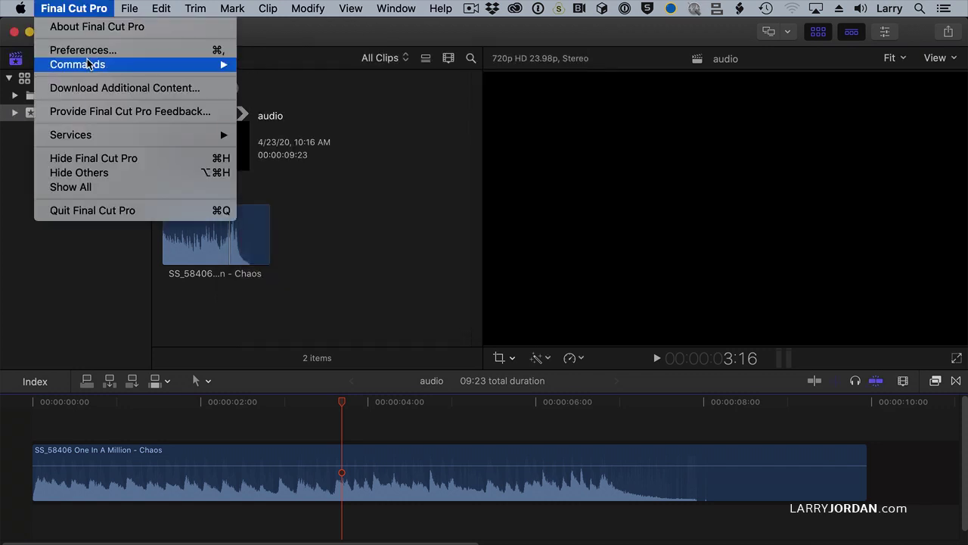
mouse_move(186, 68)
click(300, 65)
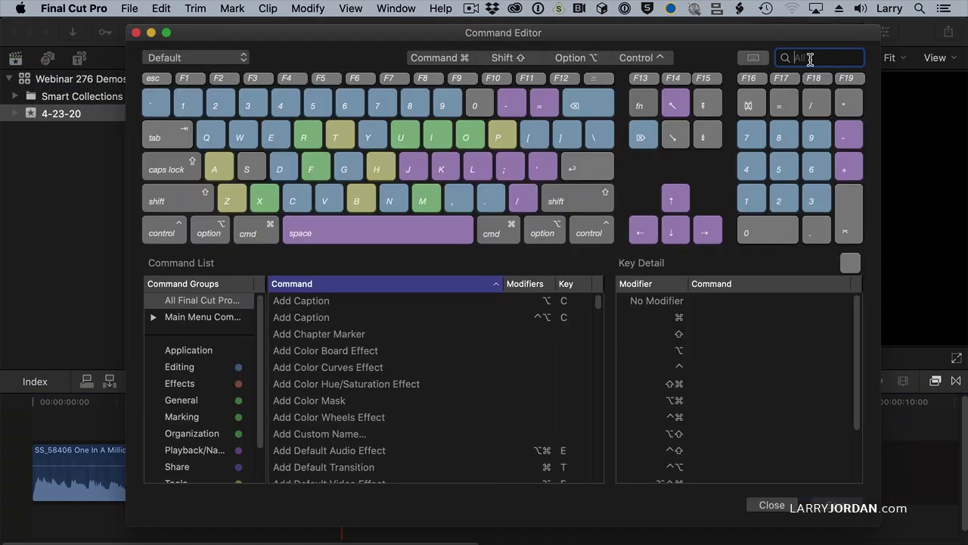
text(fade)
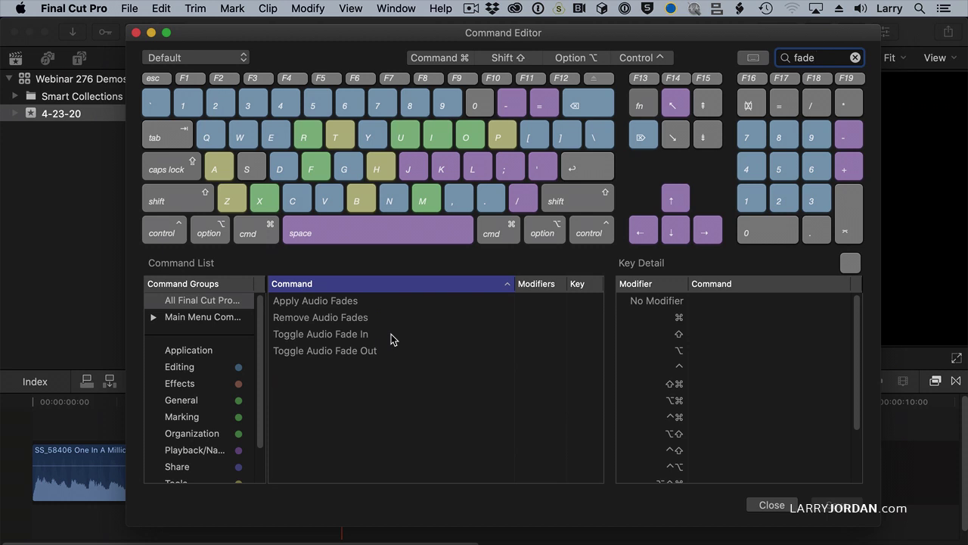
click(370, 301)
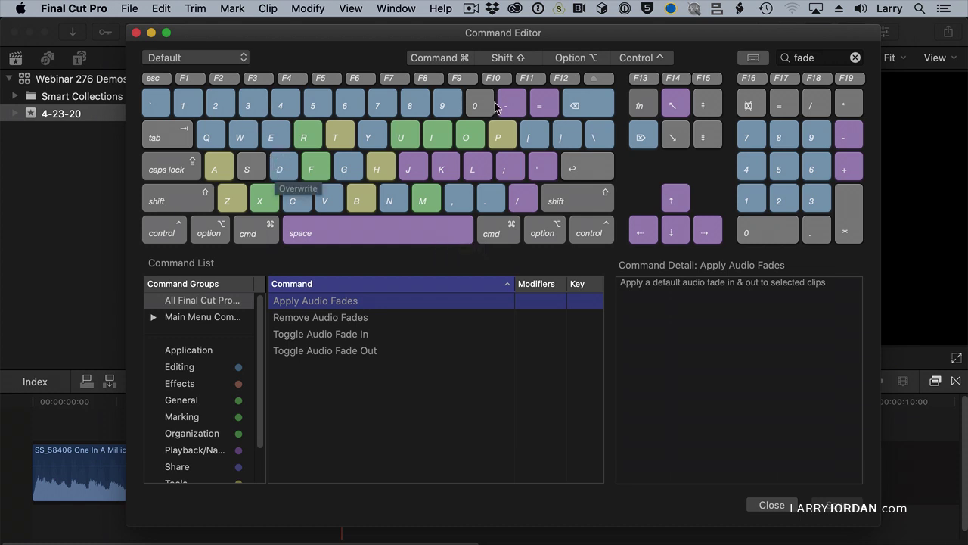
click(576, 60)
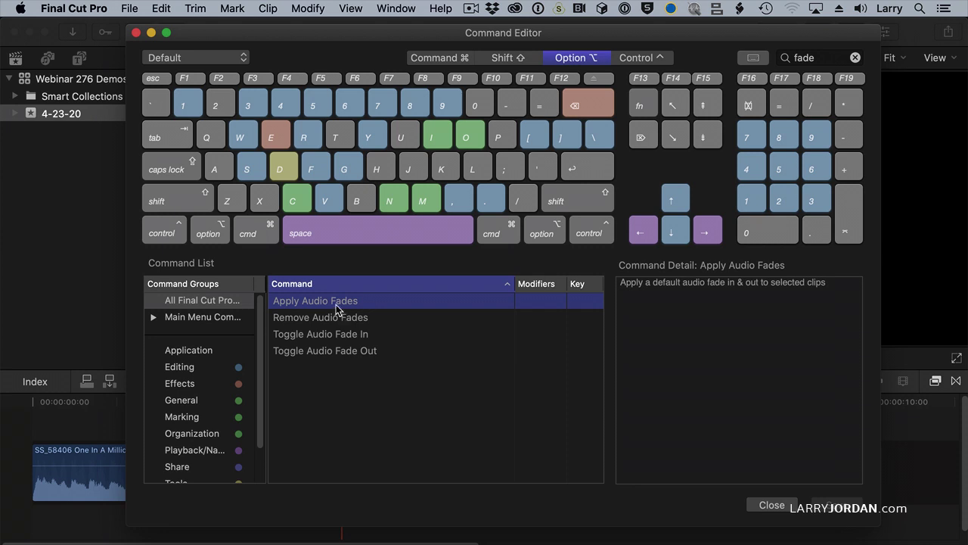
- Map Apply Audio Fades to Option-A and save it as a named copy of the Default set
drag(336, 305, 212, 170)
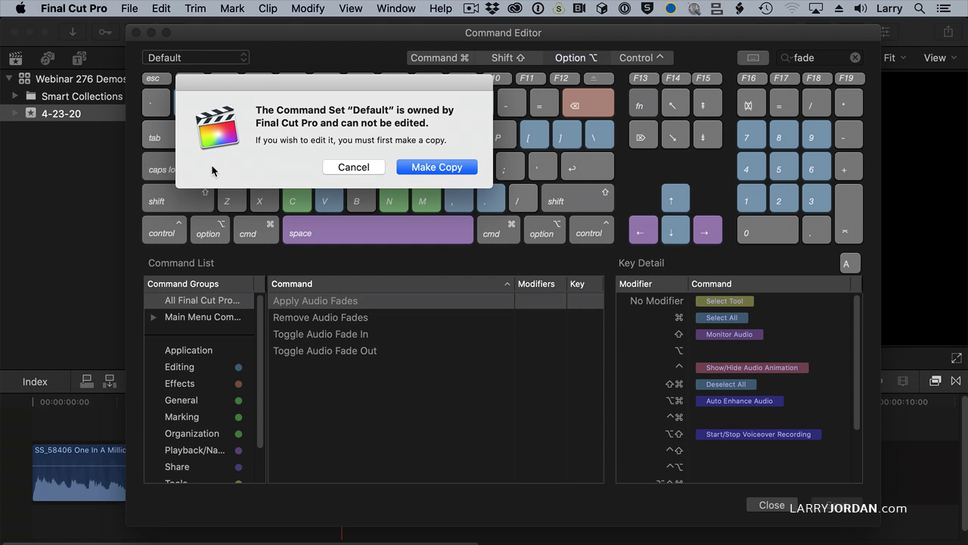
click(458, 163)
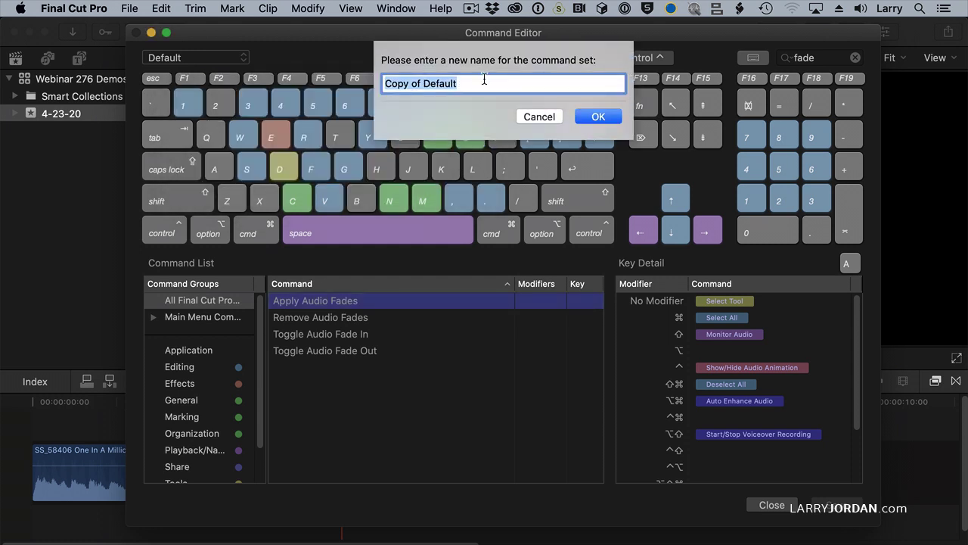
text(Larry's Default)
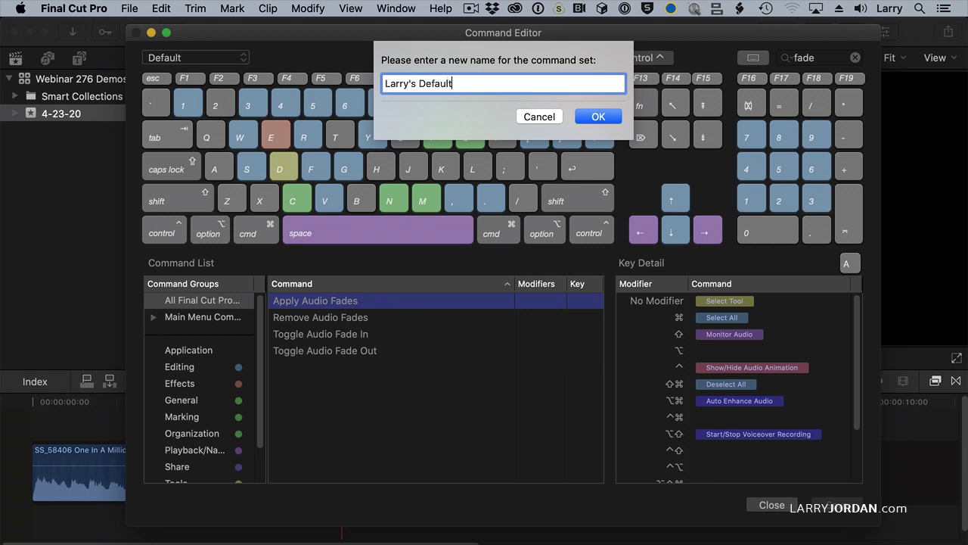
text( set)
key(Return)
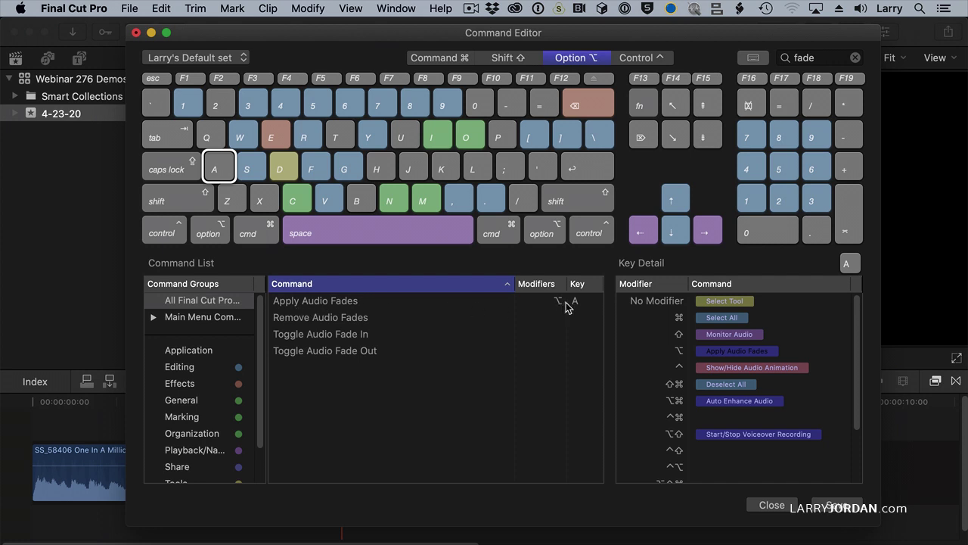
- Save the command set, then apply default audio fades to the Chaos timeline clip
click(838, 508)
click(778, 505)
click(594, 485)
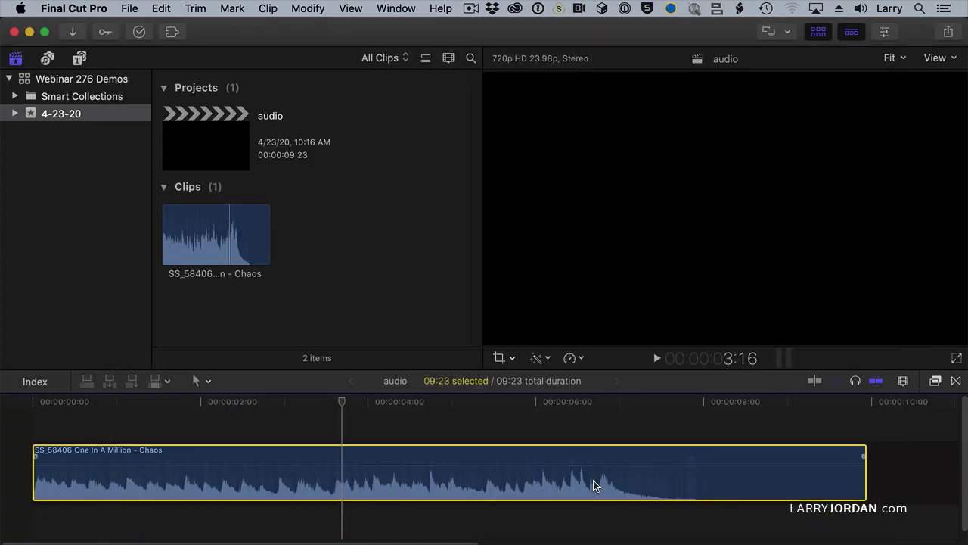
key(alt+f)
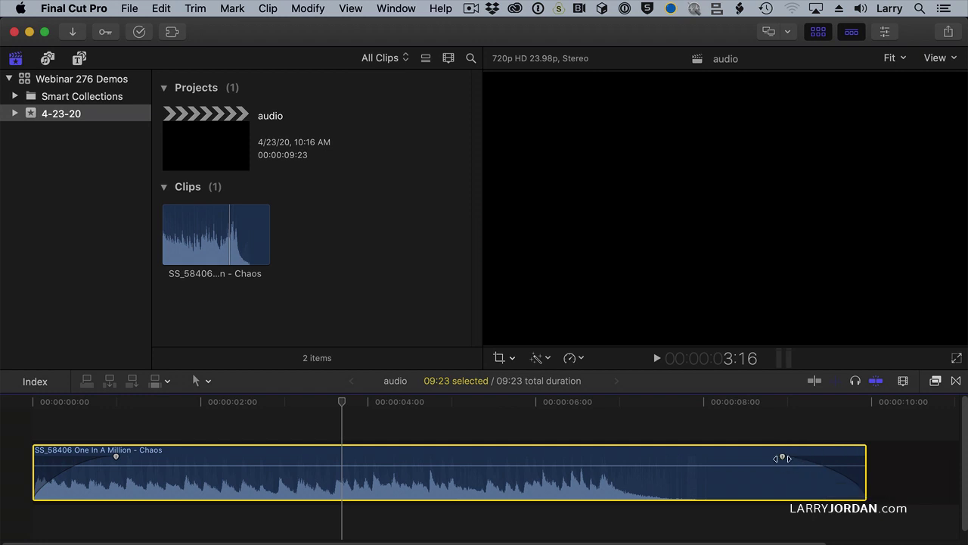
- Lengthen the clip's fade-out slightly and view its fade shape options without changing them
mouse_move(783, 457)
mouse_down()
mouse_move(797, 457)
mouse_move(768, 457)
mouse_move(793, 457)
mouse_up()
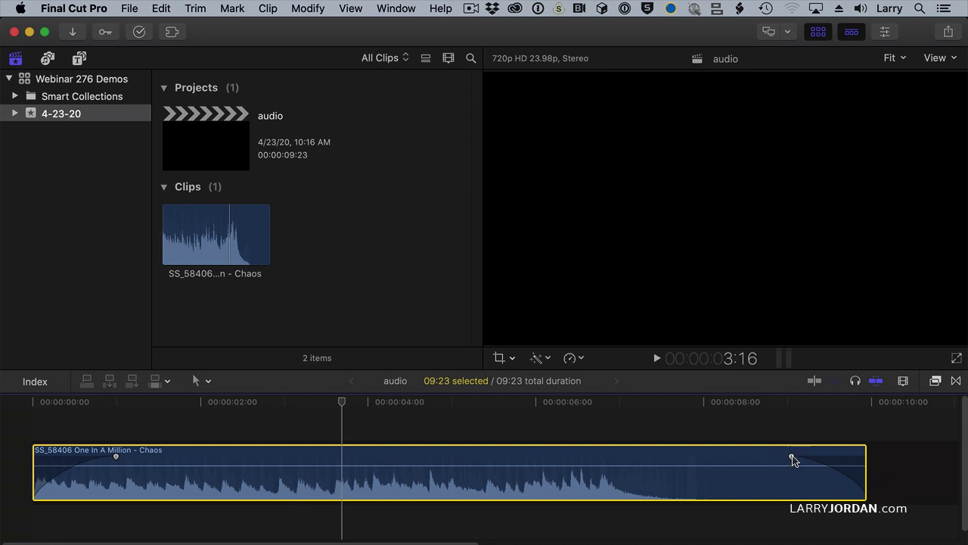
right_click(793, 457)
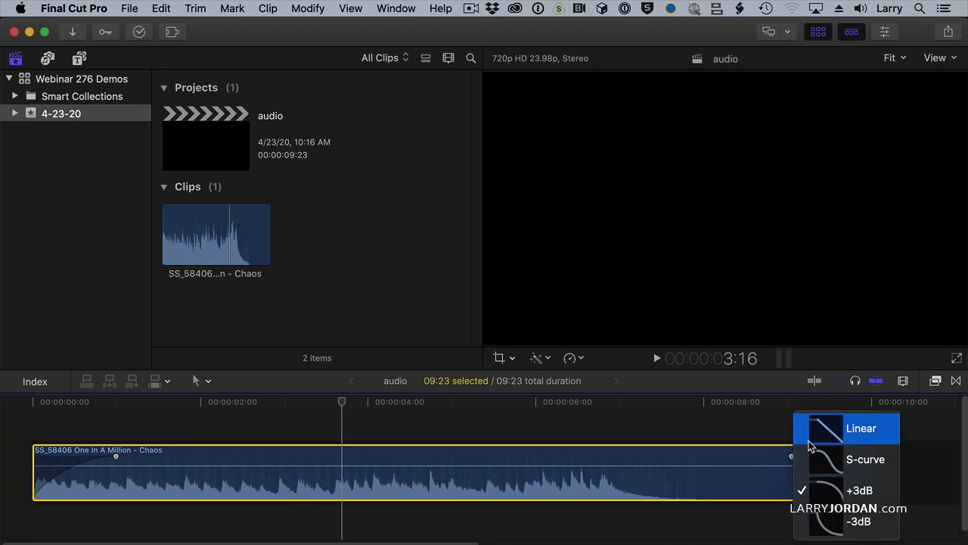
click(750, 418)
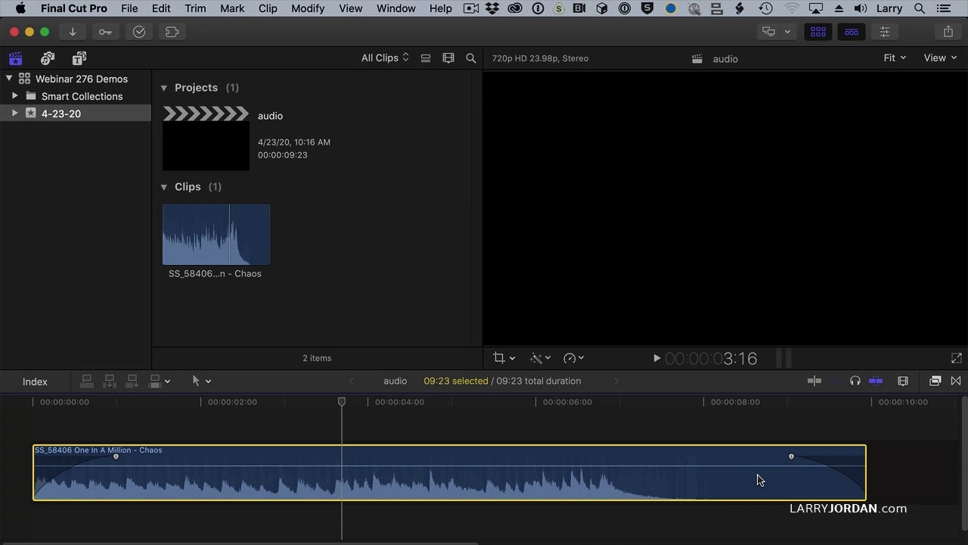
- Reopen the Command Editor filtered to 'fade' with Toggle Audio Fade In selected and Option shown
click(95, 6)
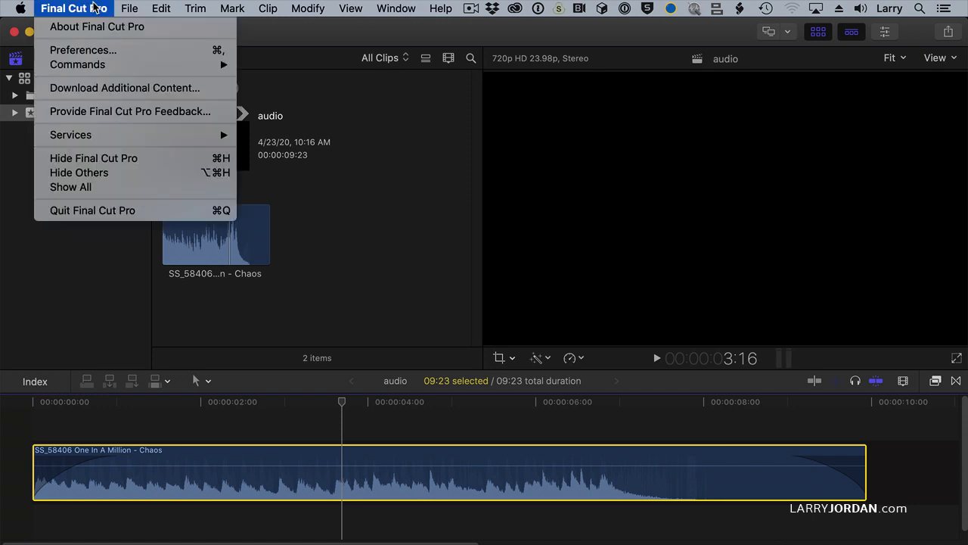
click(274, 65)
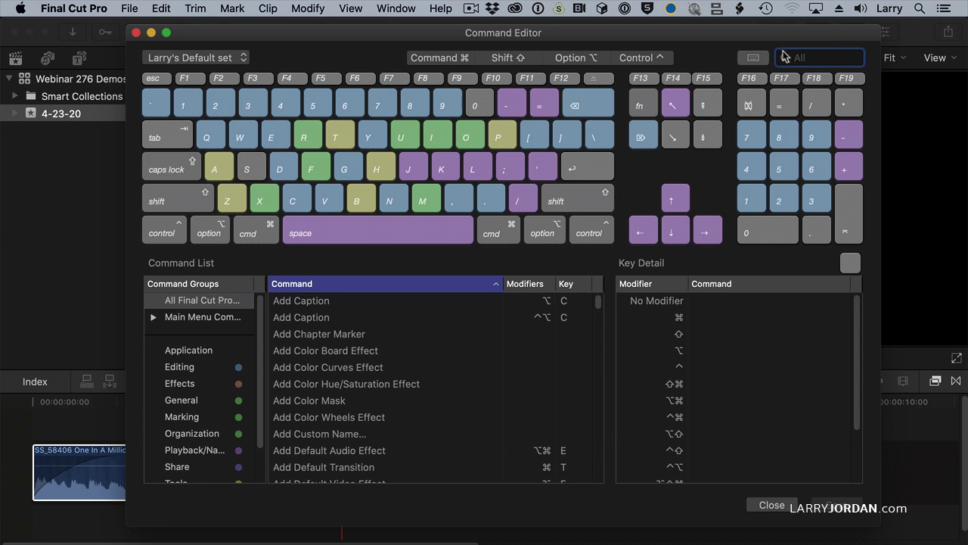
text(fade)
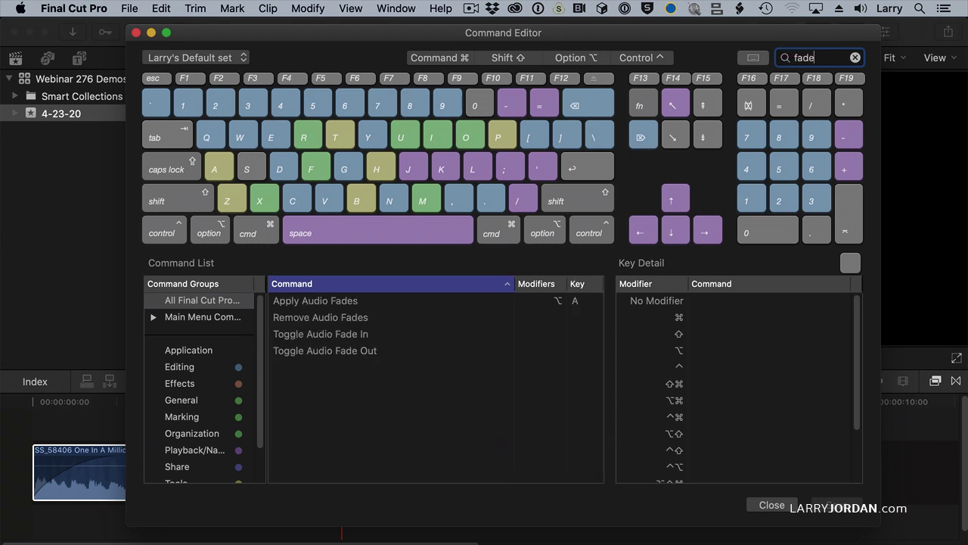
click(318, 338)
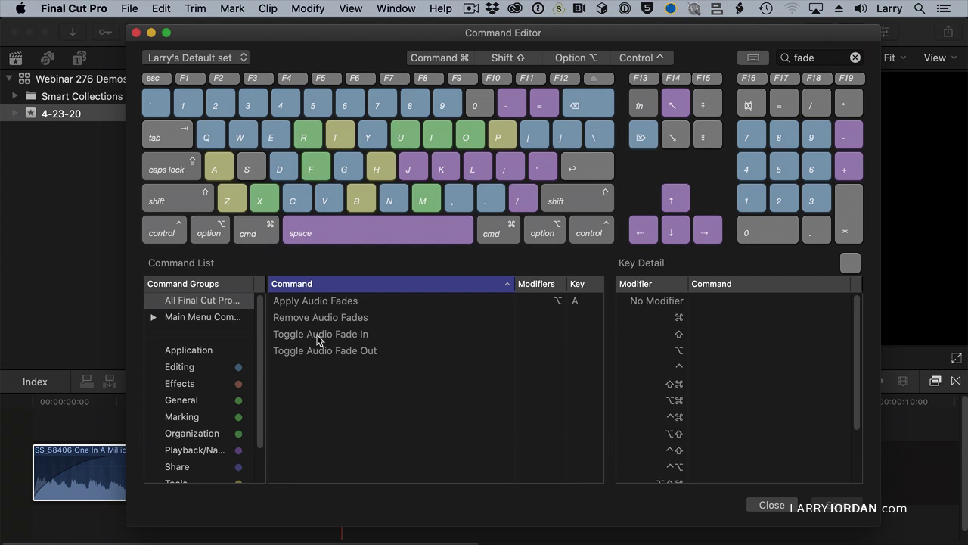
click(575, 57)
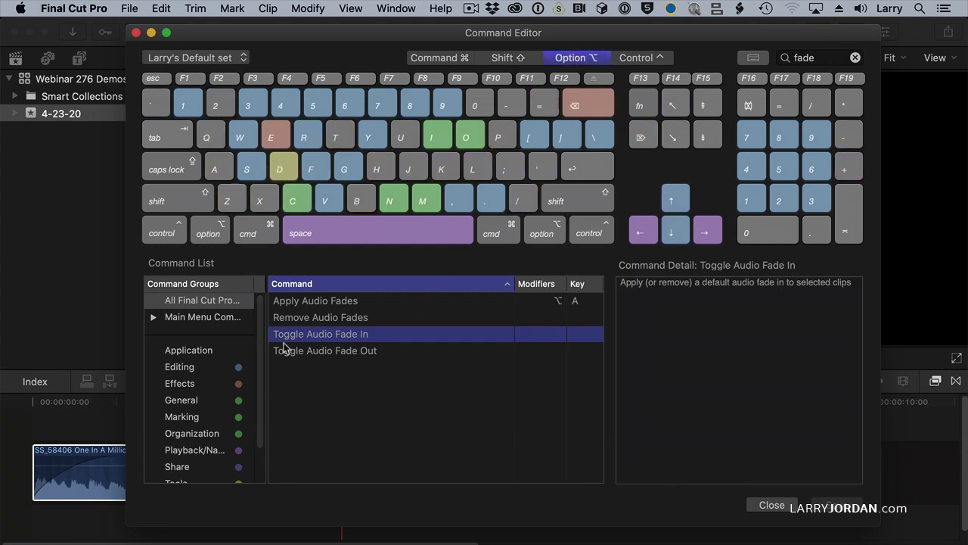
- Assign Toggle Audio Fade In to Option-A and save the command set
drag(283, 335, 223, 169)
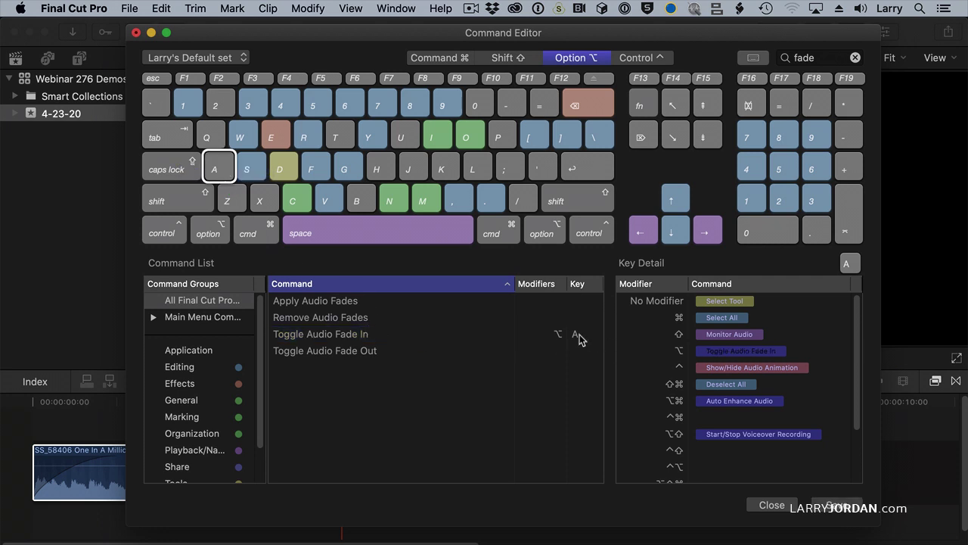
click(820, 504)
click(773, 505)
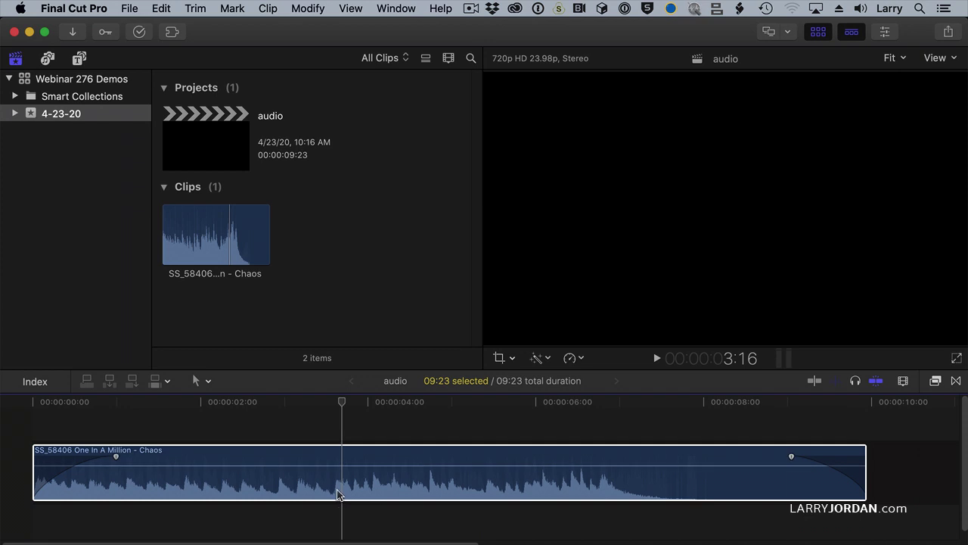
- Select the Chaos clip and toggle its fade-in off and on, finishing with it off
click(337, 494)
key(alt+shift+f)
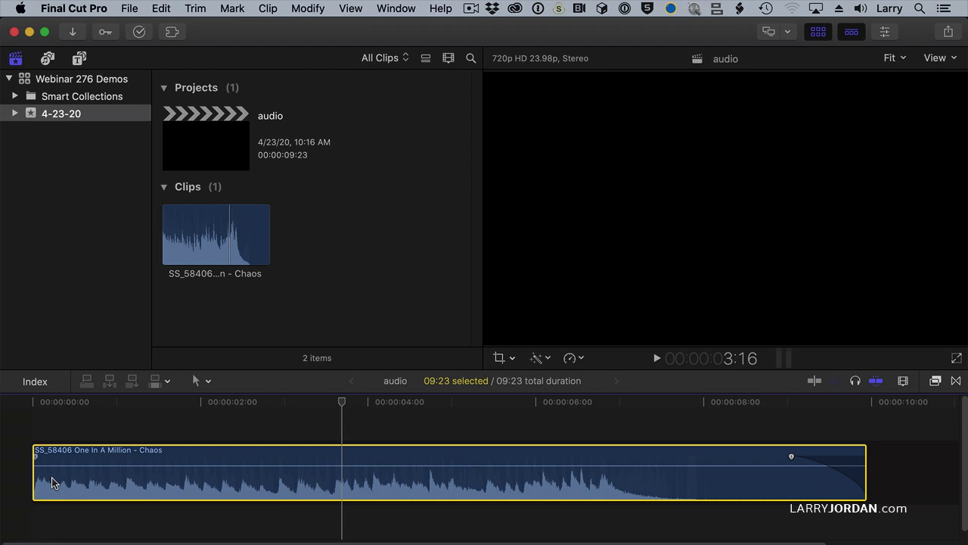
key(alt+super+t)
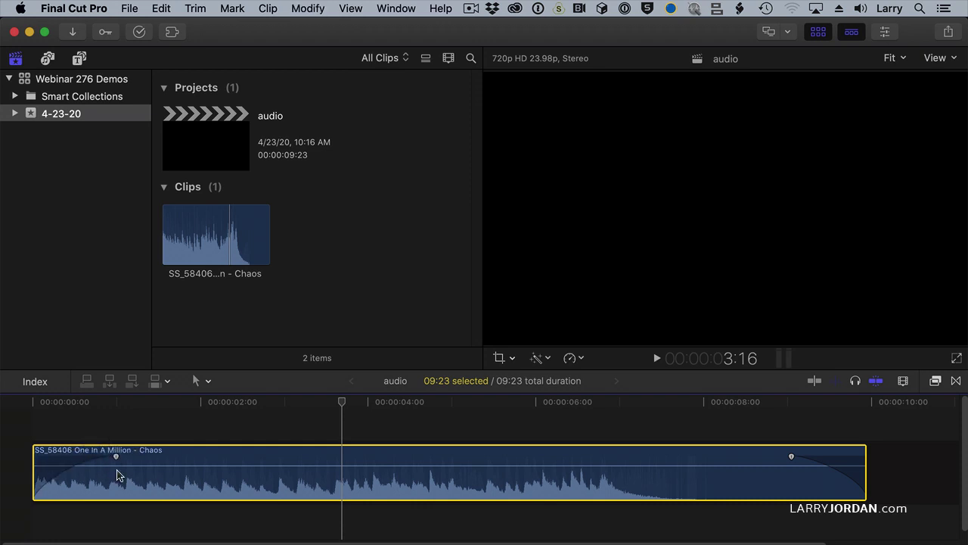
key(alt+super+t)
key(alt+super+t)
key(alt+super+t)
key(alt+super+t)
key(alt+super+t)
key(alt+super+t)
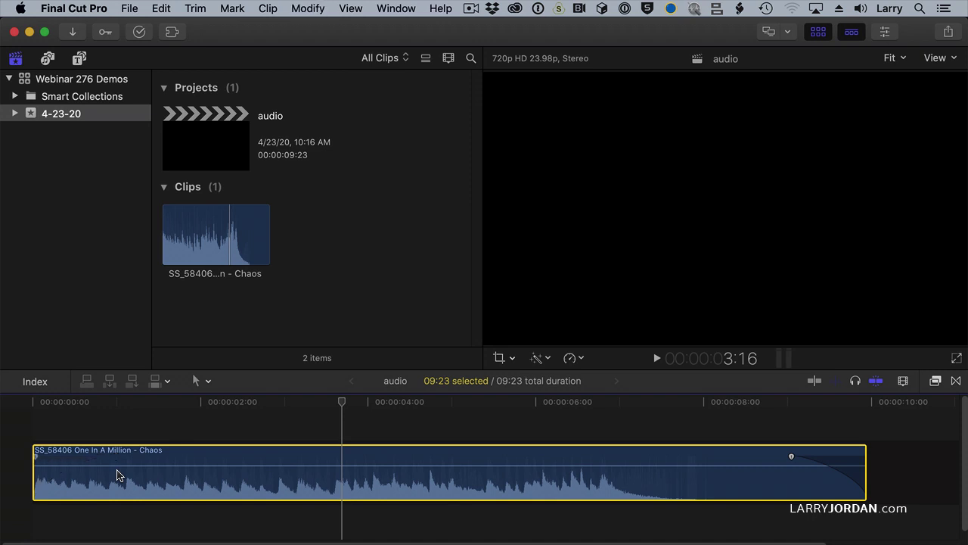
key(alt+super+t)
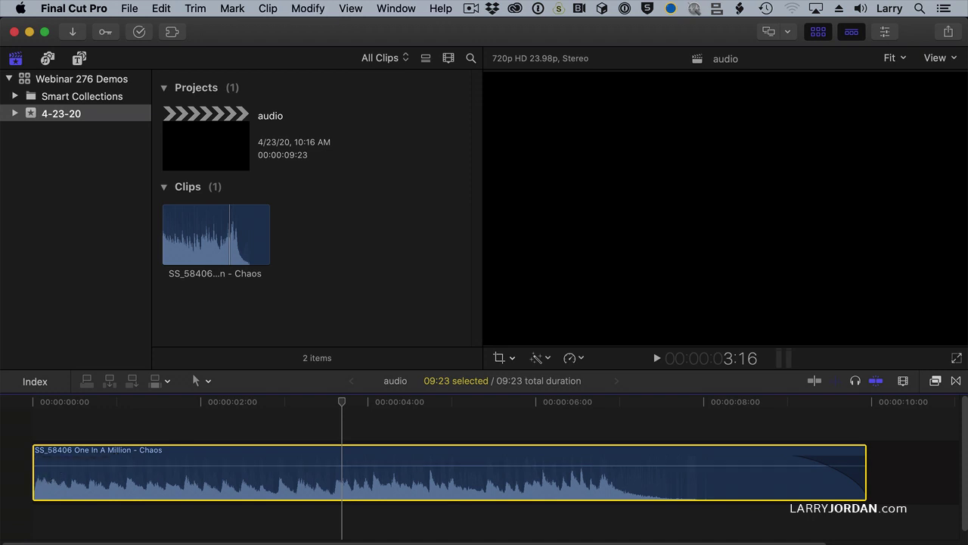